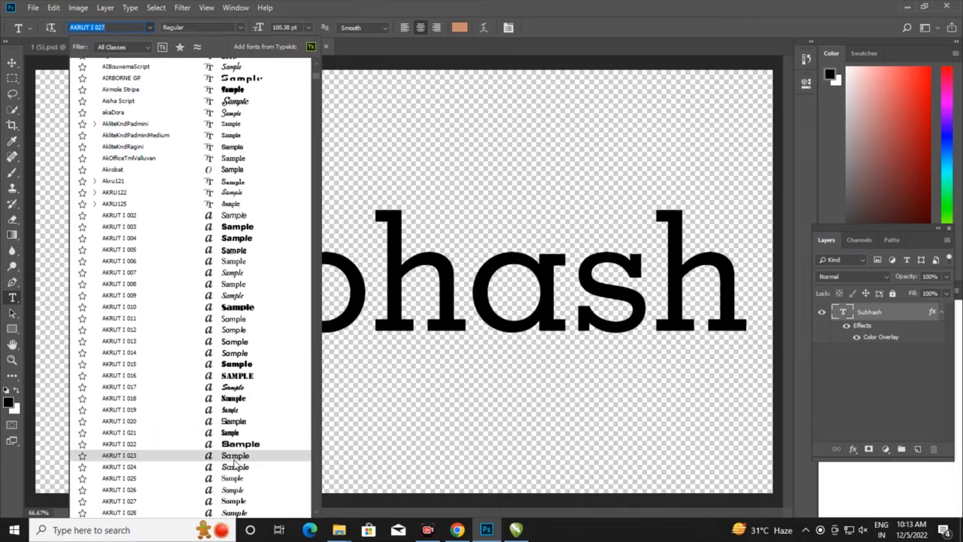
- Change the font of the name text to AKRUT I 028
scroll(234, 473, "down", 3)
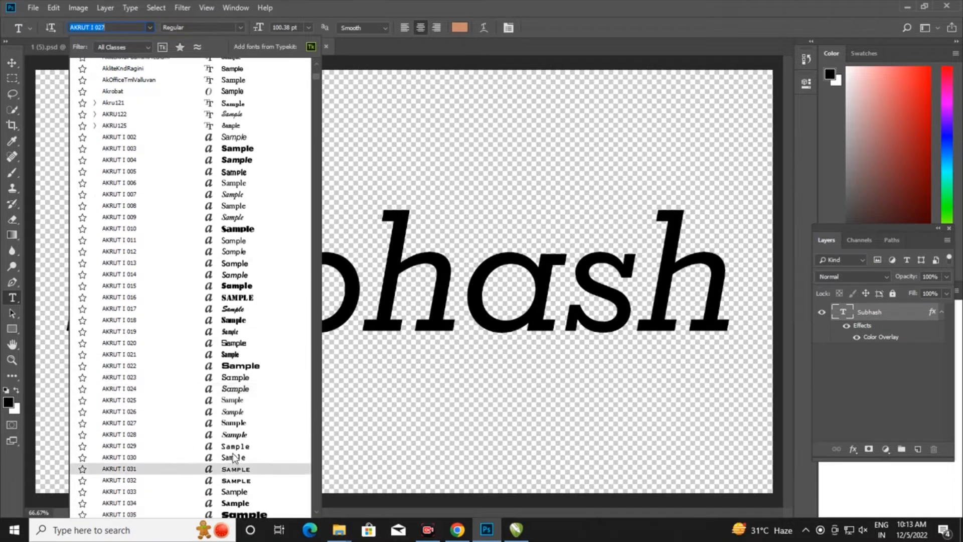
left_click(237, 435)
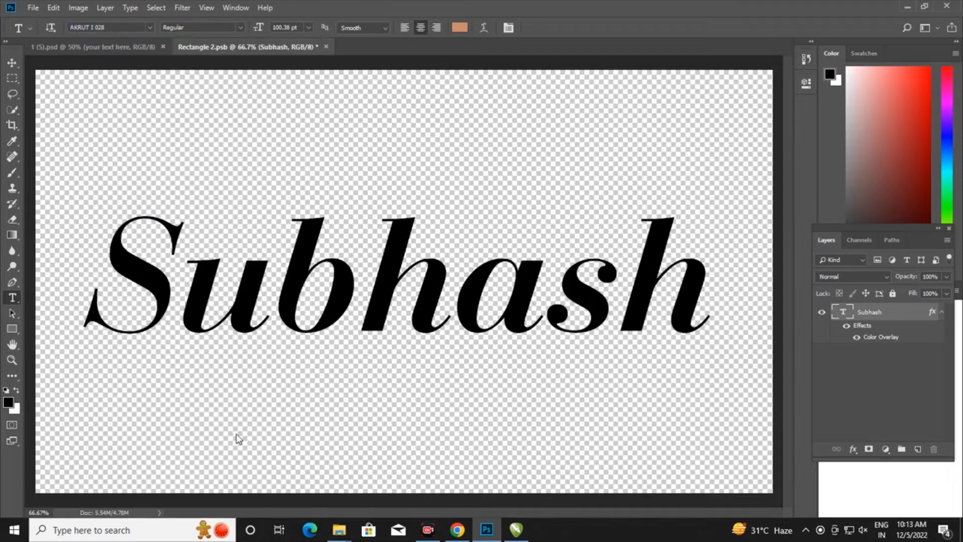
left_click(13, 64)
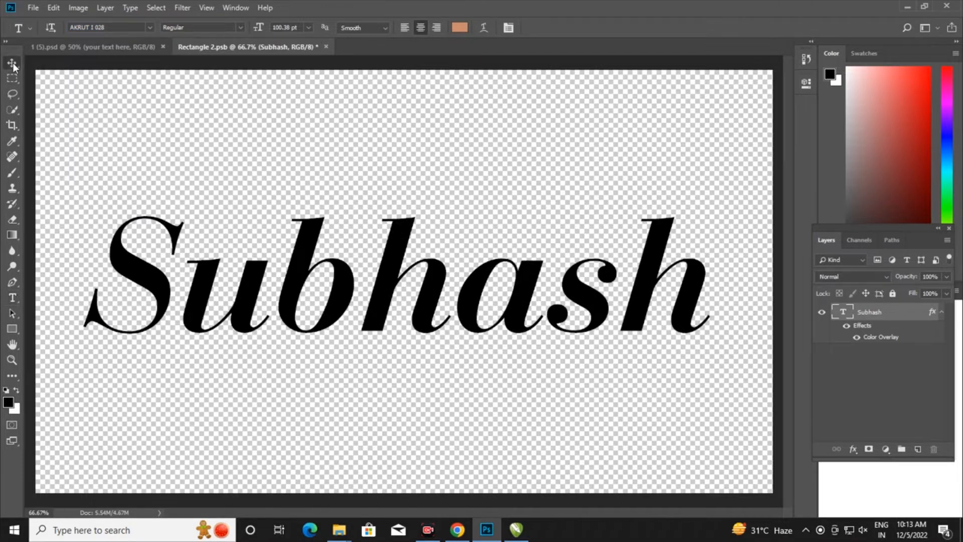
- Save and close the Rectangle 2.psb smart object to update the gold 3D text in 1 (5).psd
left_click(326, 46)
left_click(439, 203)
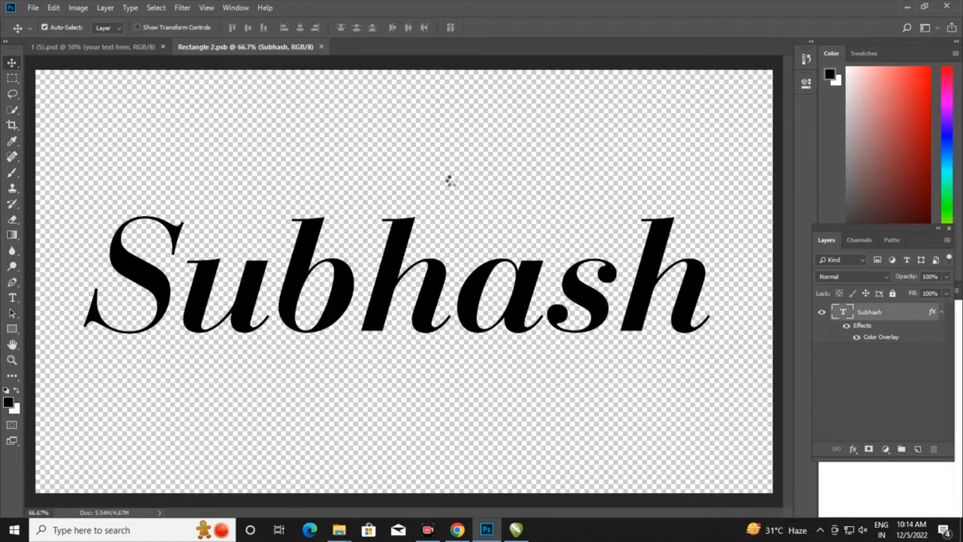
key("ctrl+w")
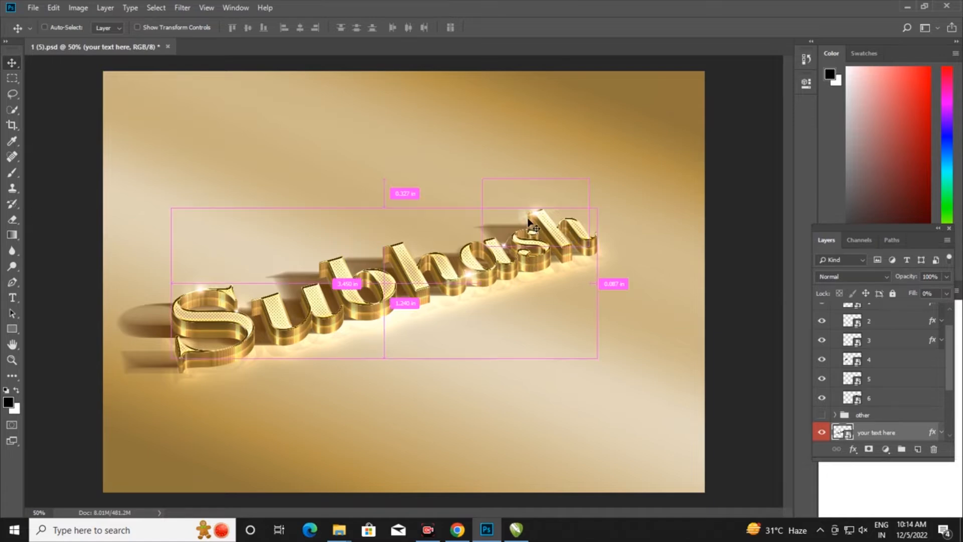
- Move the layer 6 sparkle onto the top of the last "h" and the layer 3 sparkle to the lower edge of the "a"
key("ctrl+plus")
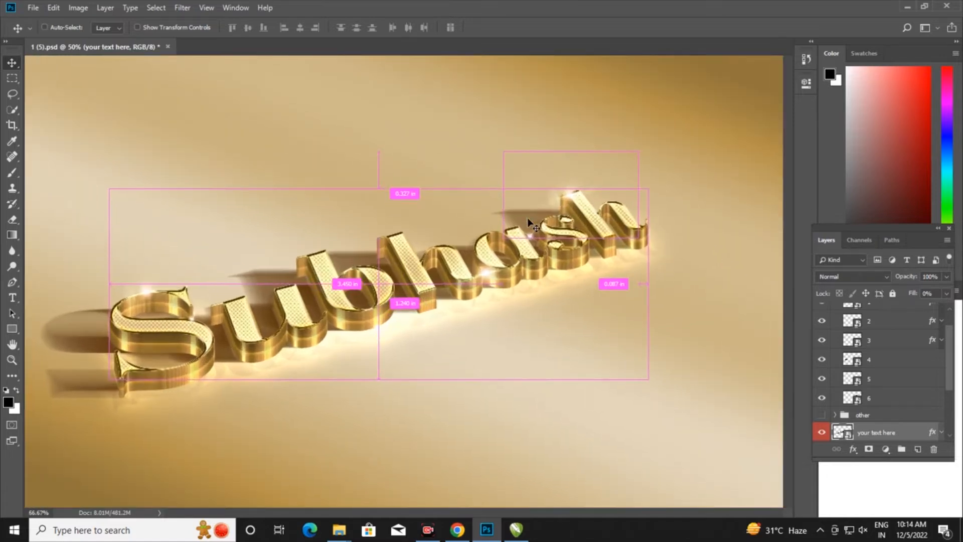
key("ctrl+plus")
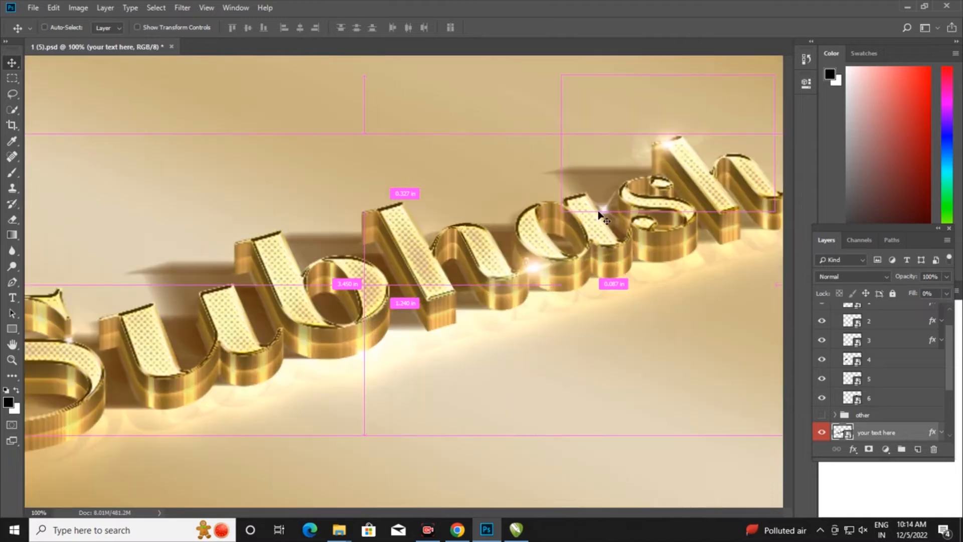
left_click(668, 150)
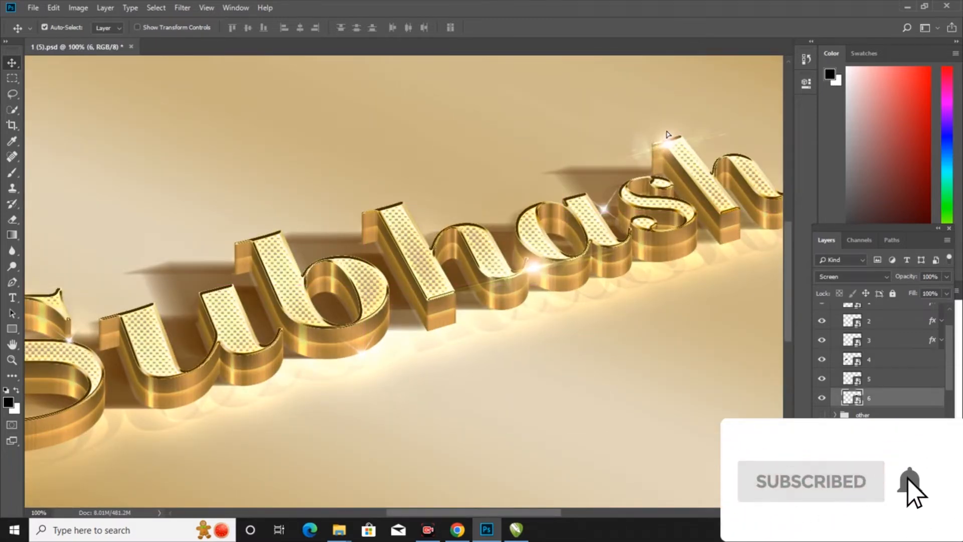
left_click_drag(654, 145, 678, 140)
left_click(607, 211)
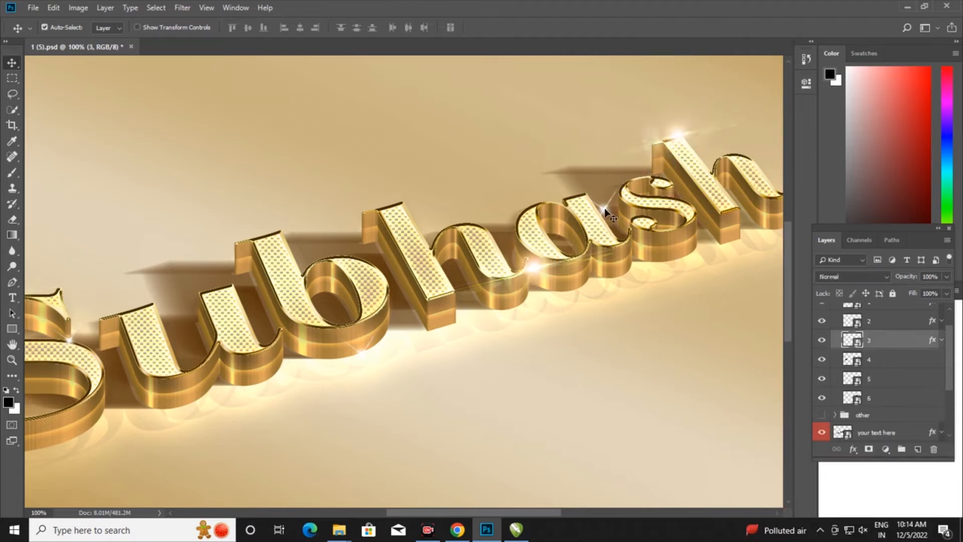
left_click_drag(606, 212, 621, 224)
- Shift the layer 5 sparkle onto the foot of the middle "h" and the layer 1 sparkle onto the lower curve of the "b"
left_click_drag(536, 272, 514, 276)
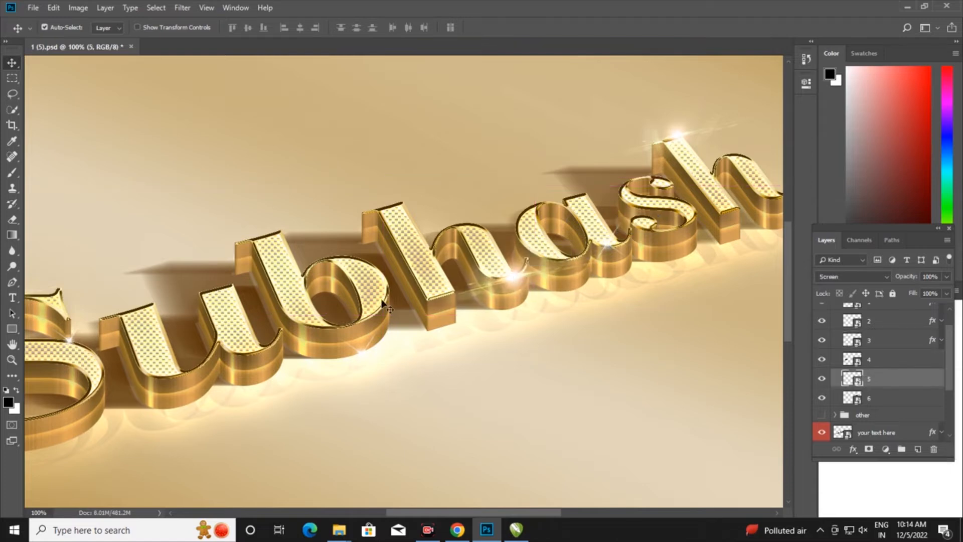
left_click(366, 361)
mouse_move(362, 357)
left_mouse_down()
mouse_move(370, 321)
mouse_move(366, 339)
left_mouse_up()
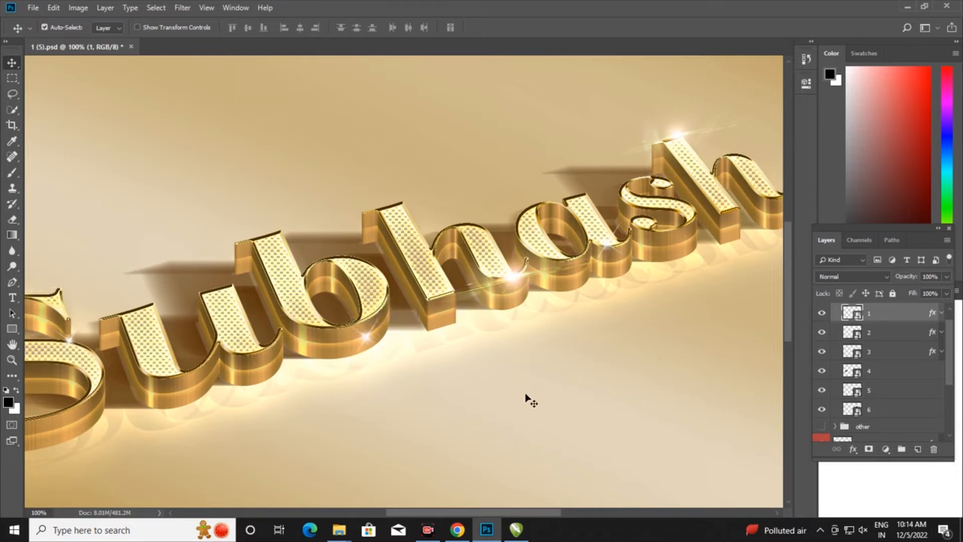
- Move the layer 4 sparkle to the upper tip of the "S" and the layer 2 sparkle to its outer curve
scroll(470, 513, "left", 5)
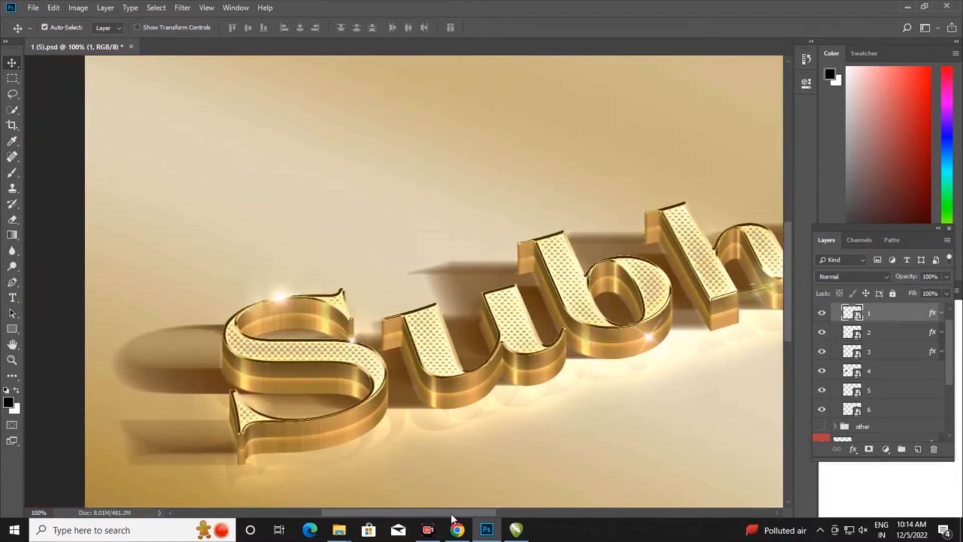
left_click_drag(281, 299, 344, 299)
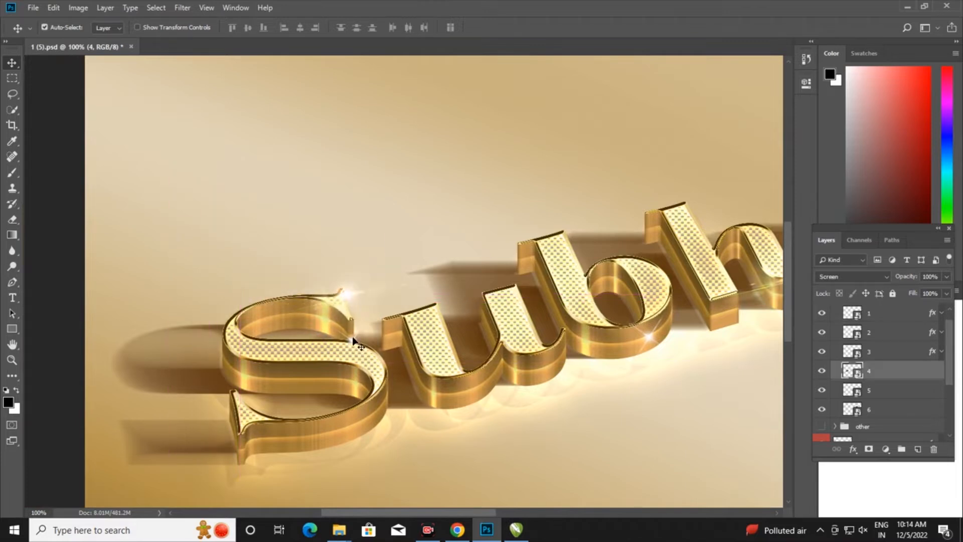
left_click_drag(353, 345, 386, 375)
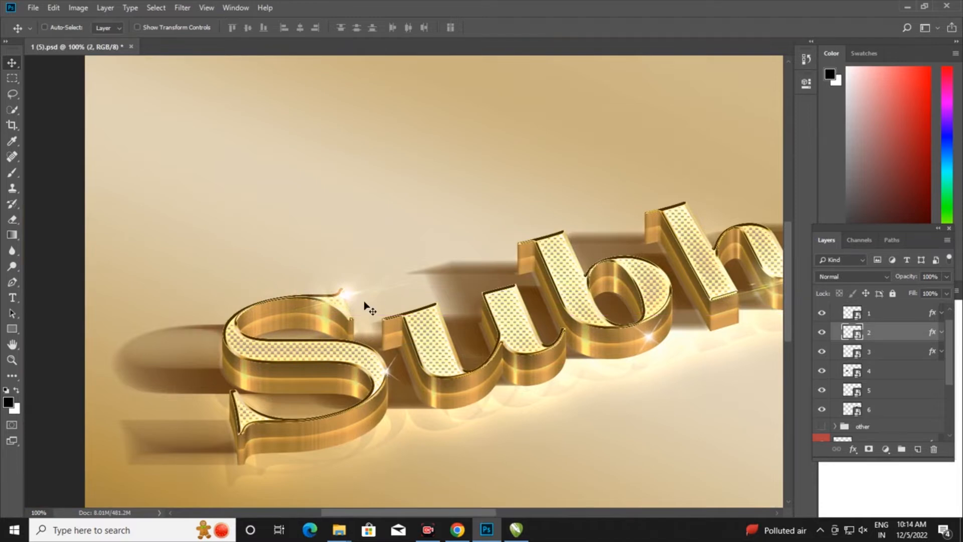
key("ctrl")
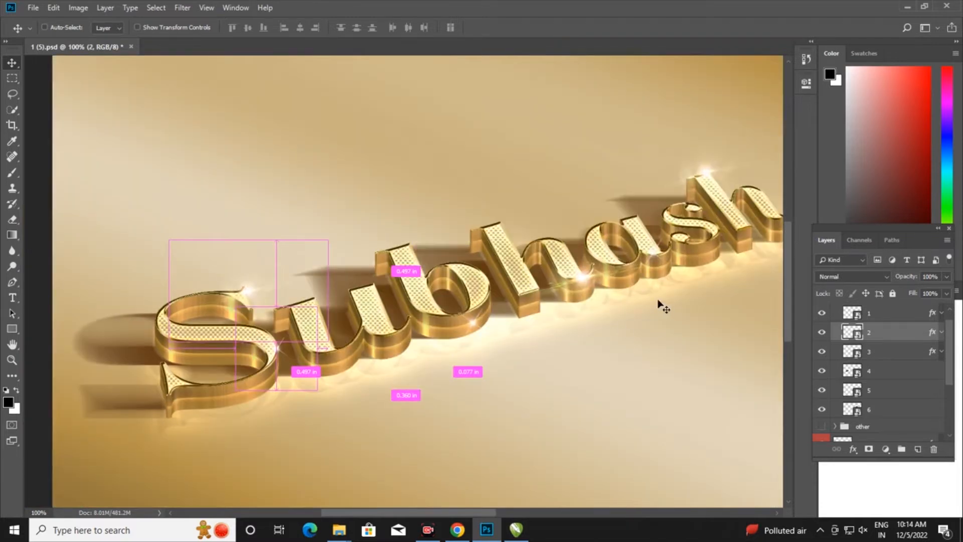
key("ctrl+0")
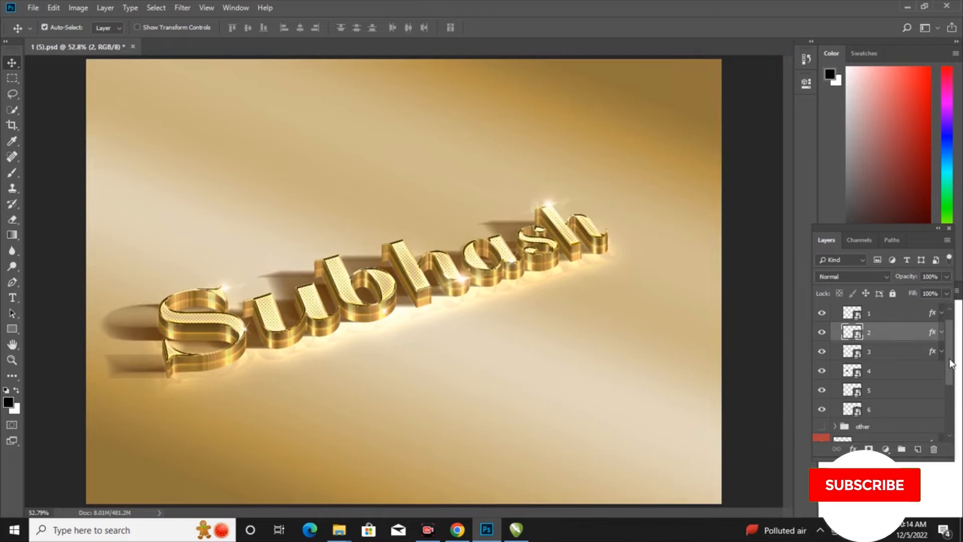
- Hide the locked Background layer and the background group with its layers, leaving the text on transparency
left_click_drag(950, 363, 951, 434)
left_click(821, 432)
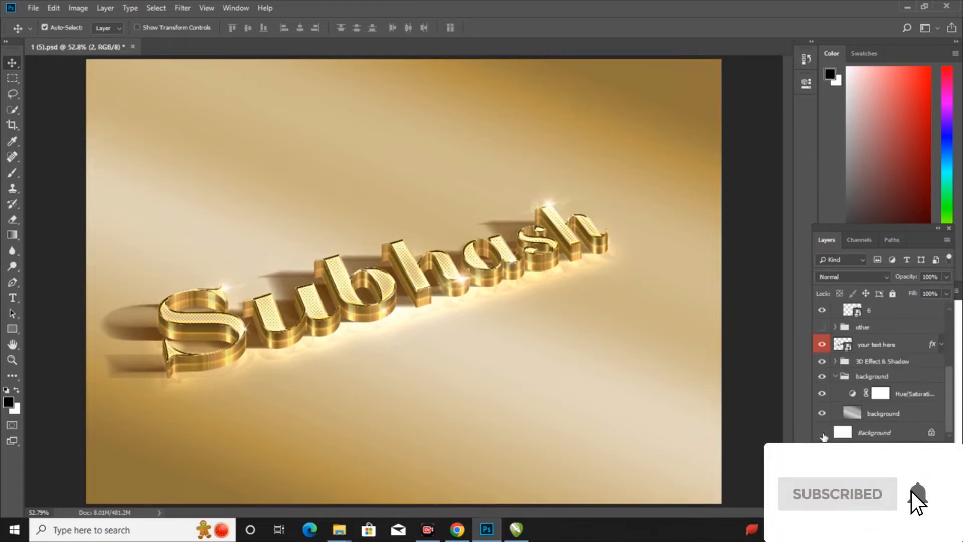
left_click(823, 394)
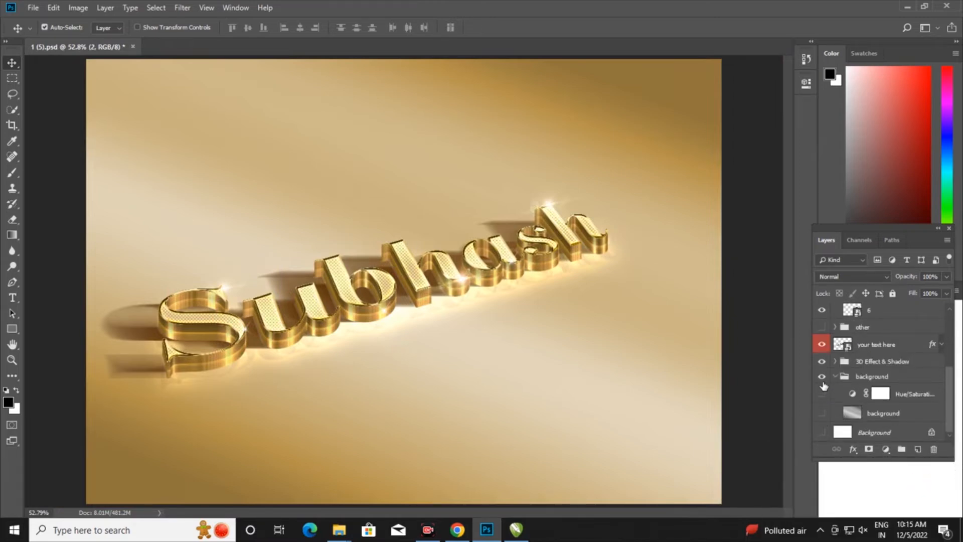
left_click(822, 379)
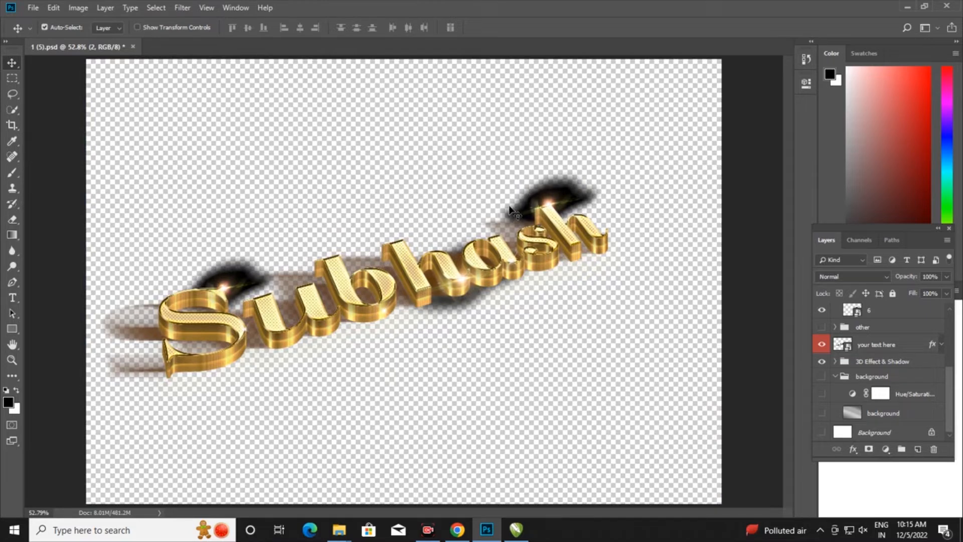
left_click(36, 10)
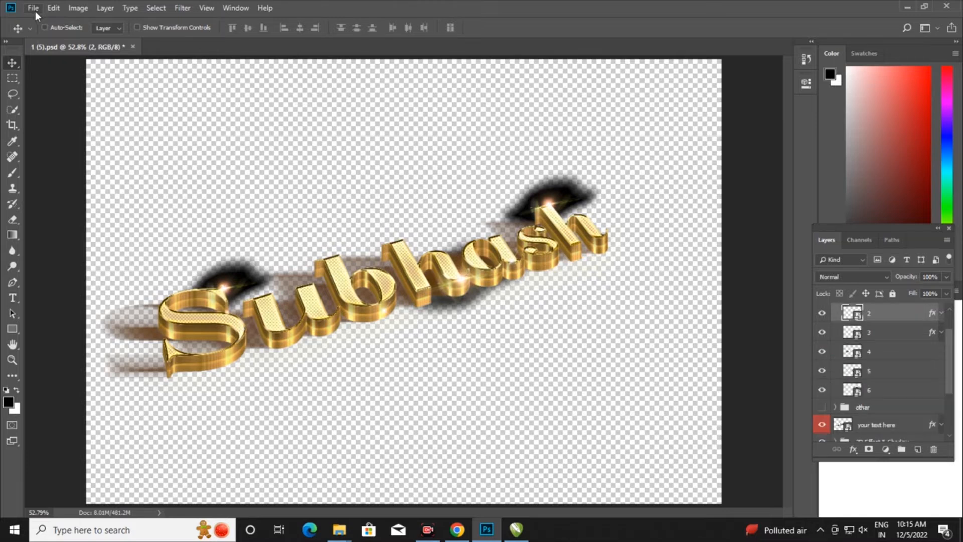
left_click(44, 27)
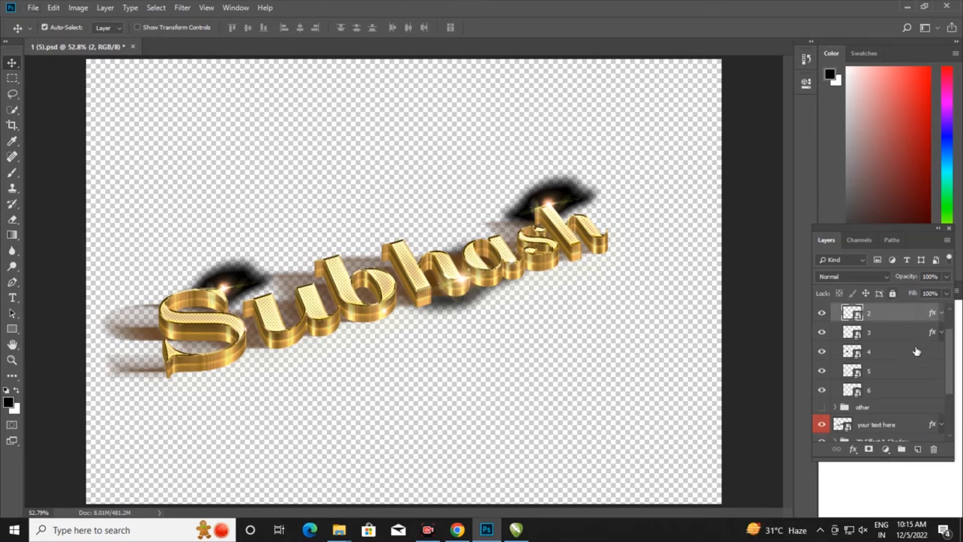
mouse_move(949, 357)
left_mouse_down()
mouse_move(956, 413)
mouse_move(953, 368)
left_mouse_up()
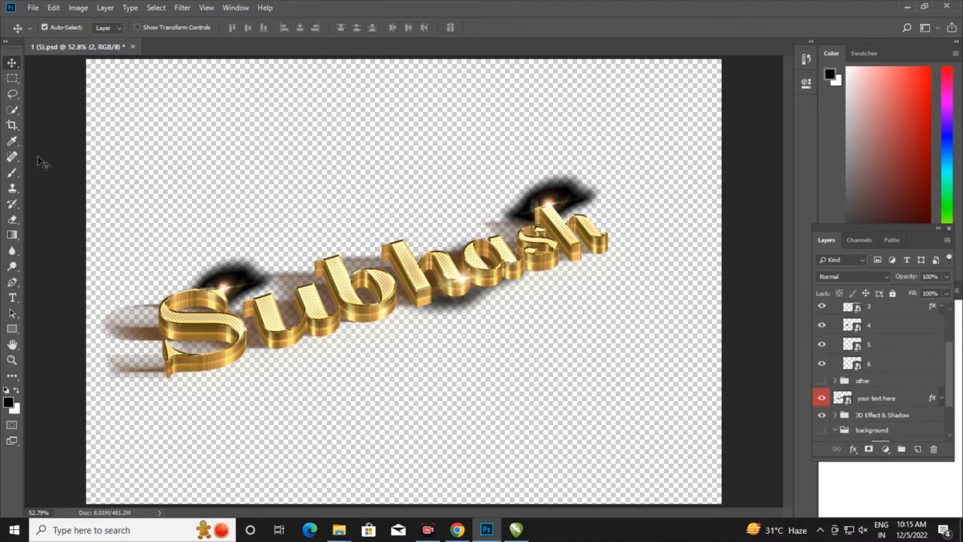
- Save a PNG copy named 1 (5) in Downloads with the large file size, fastest saving option
left_click(31, 8)
left_click(60, 143)
left_click(149, 245)
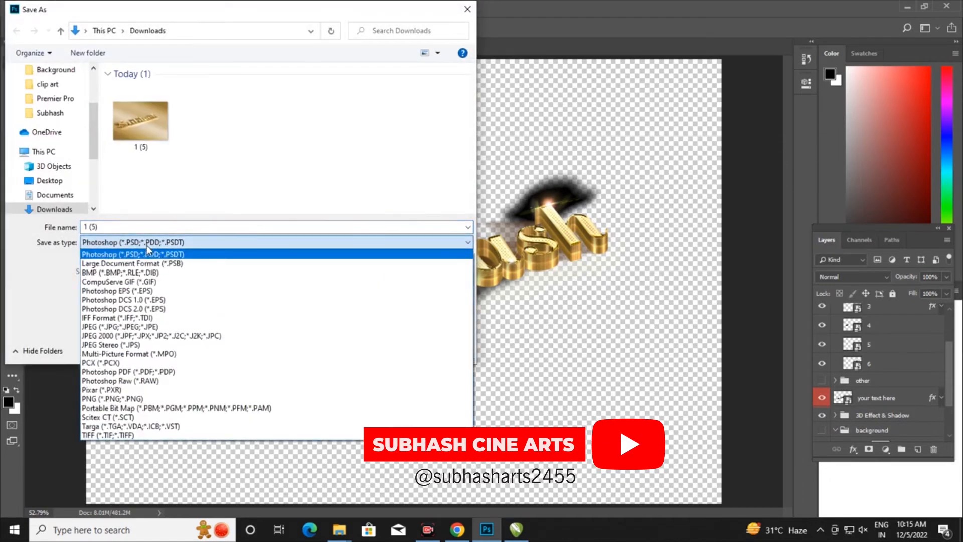
left_click(150, 399)
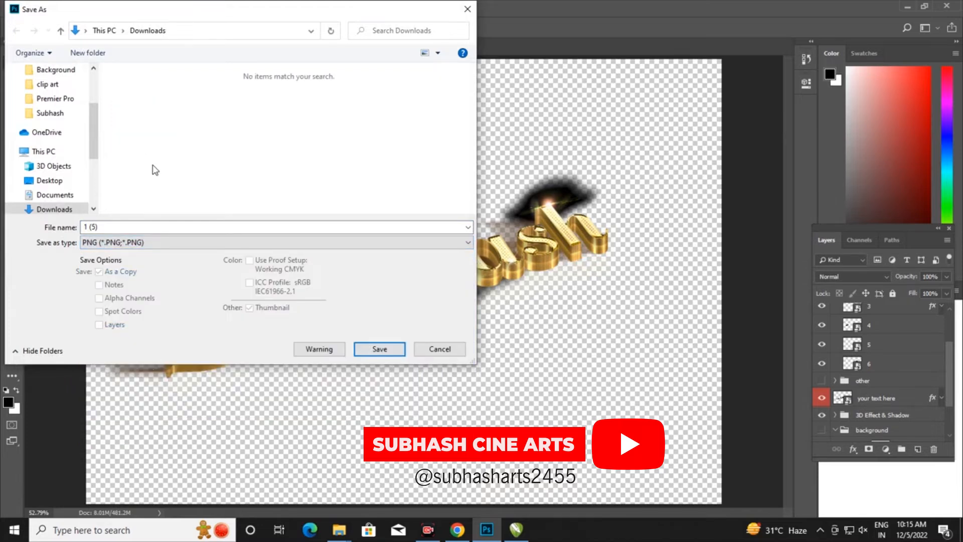
left_click(392, 350)
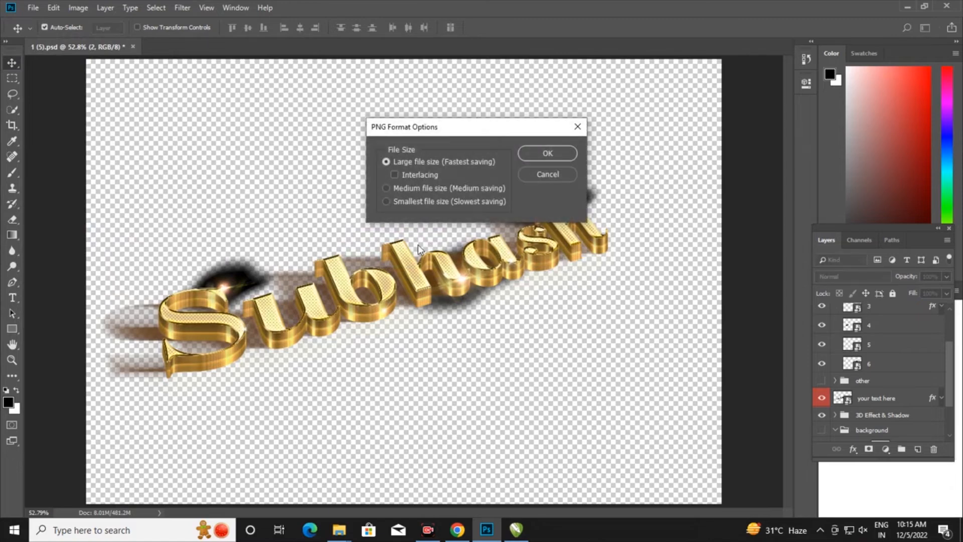
left_click(555, 154)
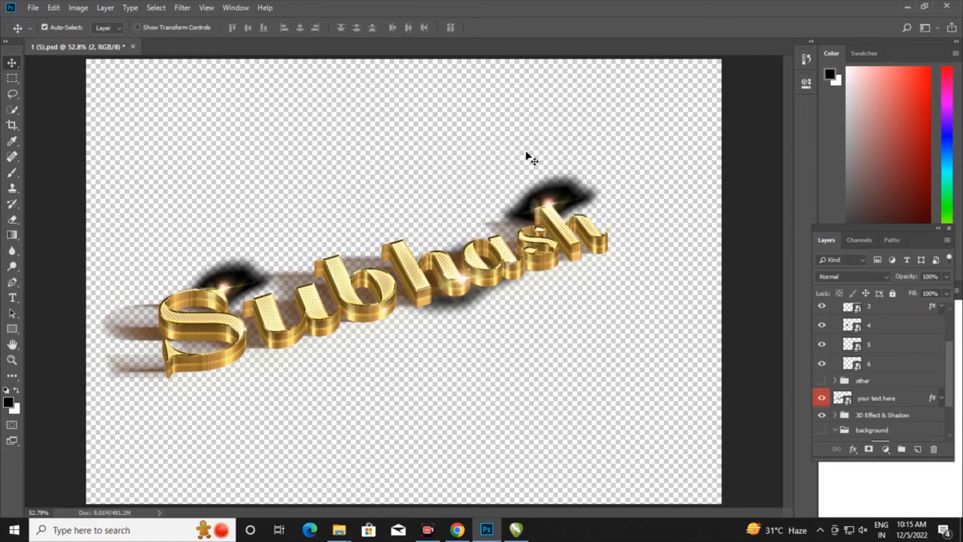
- Open the exported 1 (5).png from the Downloads folder and examine its transparency around the sparkles
left_click(907, 8)
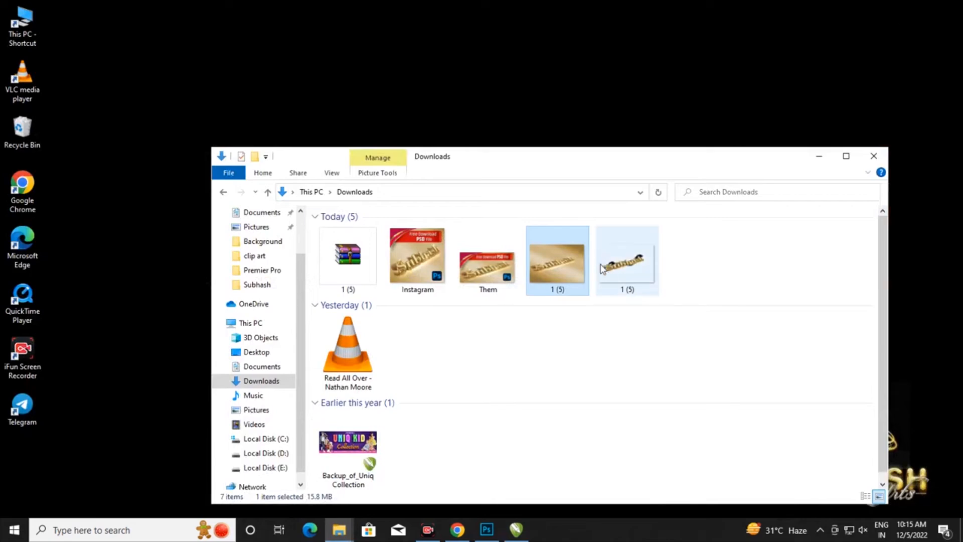
double_click(622, 268)
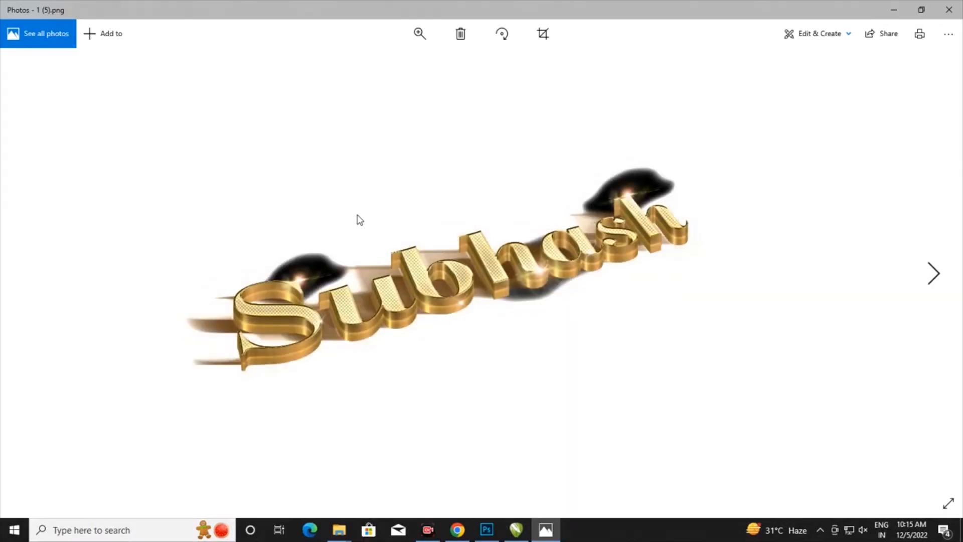
left_click(949, 9)
- Delete the exported 1 (5).png from Downloads and switch back to Photoshop
right_click(638, 273)
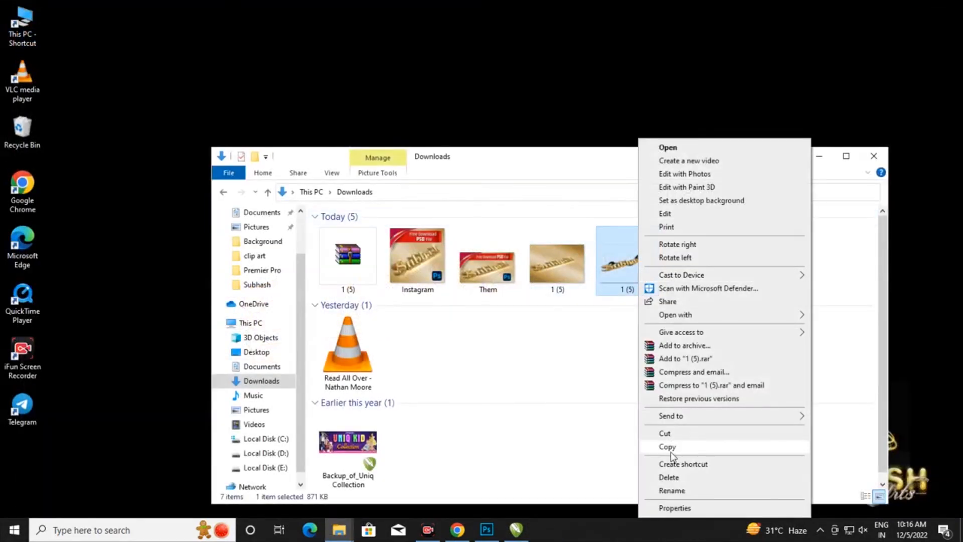
left_click(671, 477)
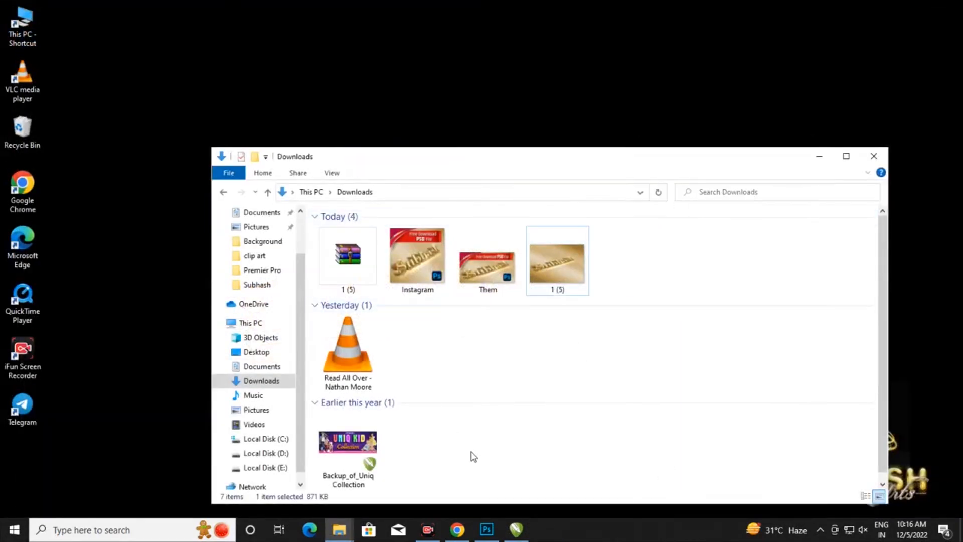
left_click(487, 530)
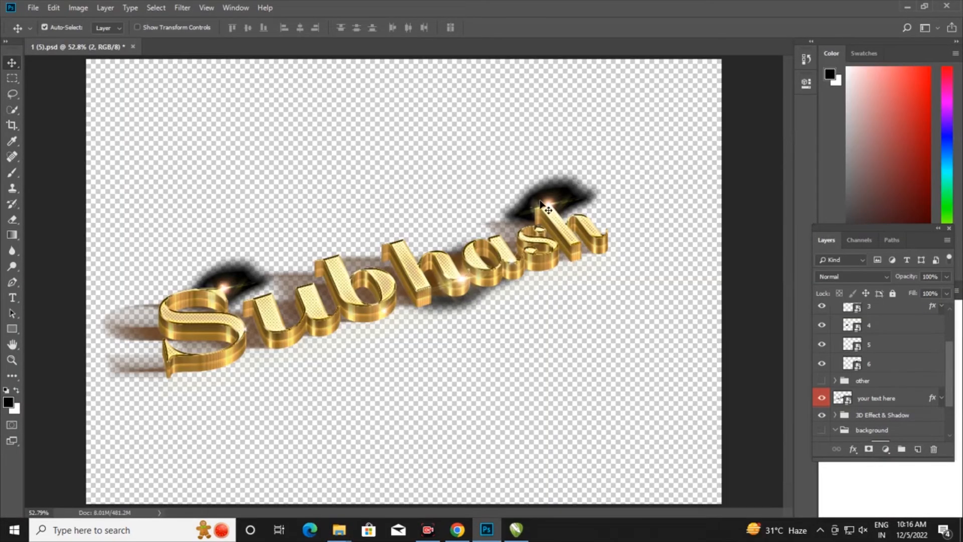
- Delete the Screen-mode sparkle layers 6, 5 and 4 that leave black patches around the text
left_click(573, 202)
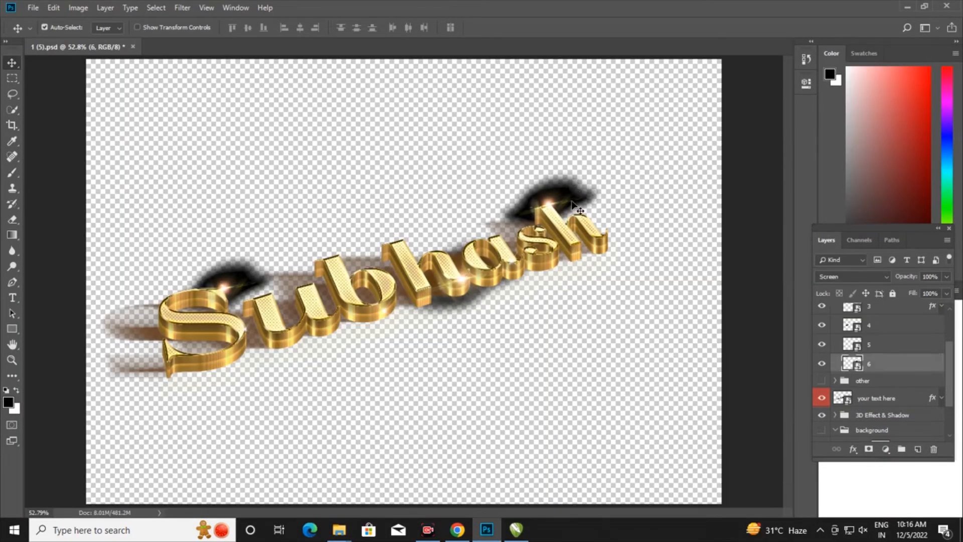
key("Delete")
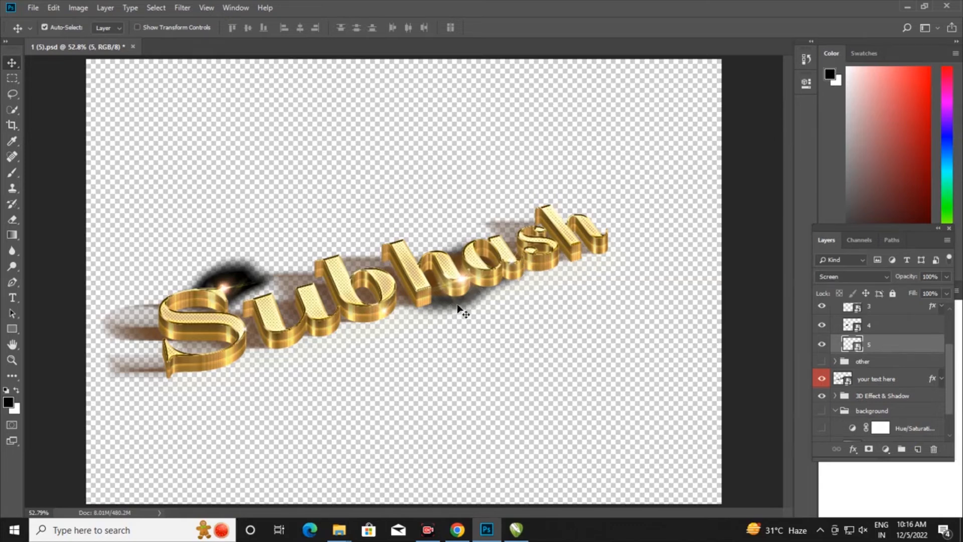
key("Delete")
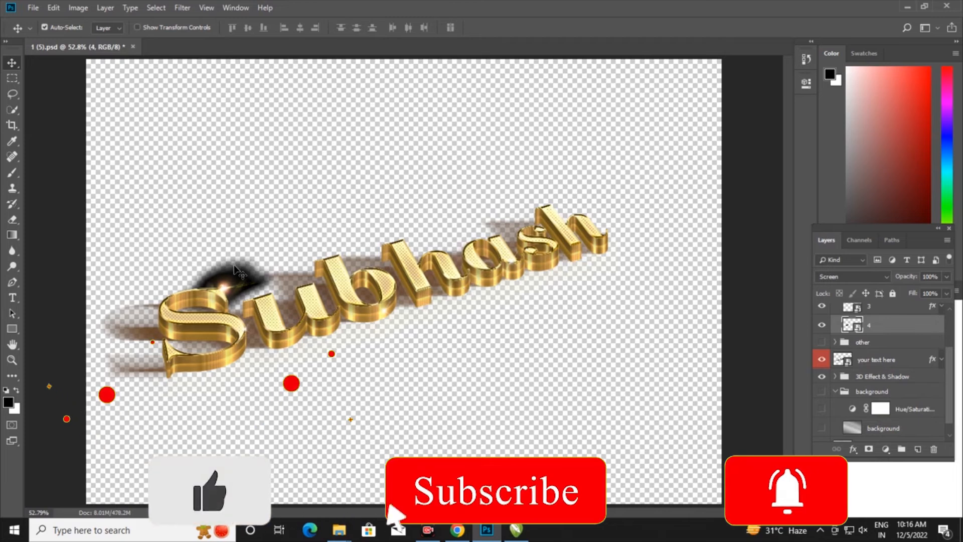
key("Delete")
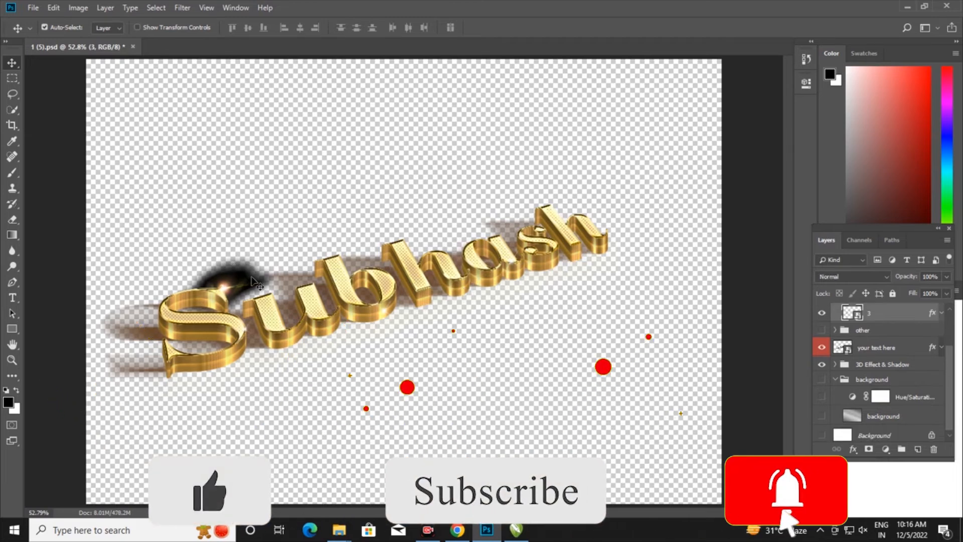
- Save the cleaned-up gold text without the sparkles as a PNG copy named 1 (5) in Downloads
left_click(32, 8)
left_click(71, 143)
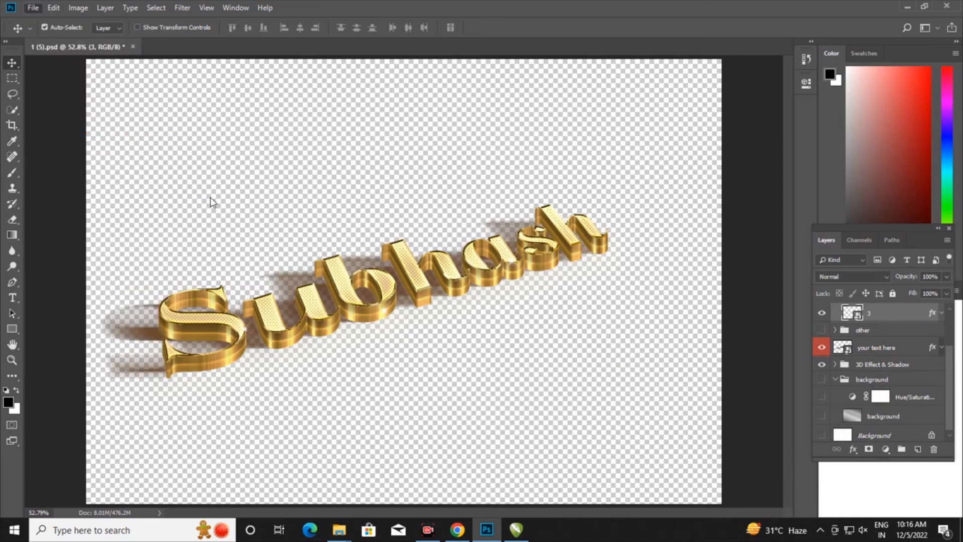
left_click(133, 243)
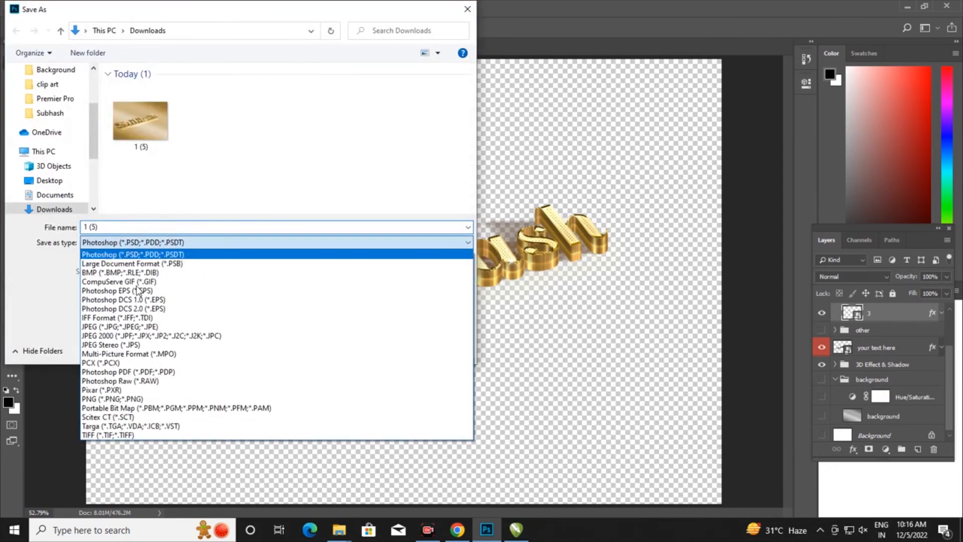
left_click(160, 399)
left_click(379, 353)
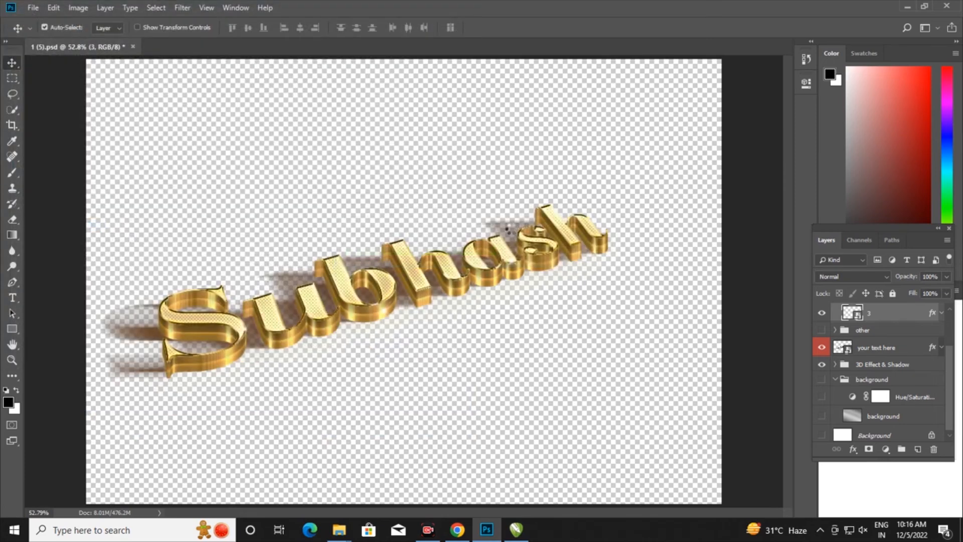
left_click(547, 152)
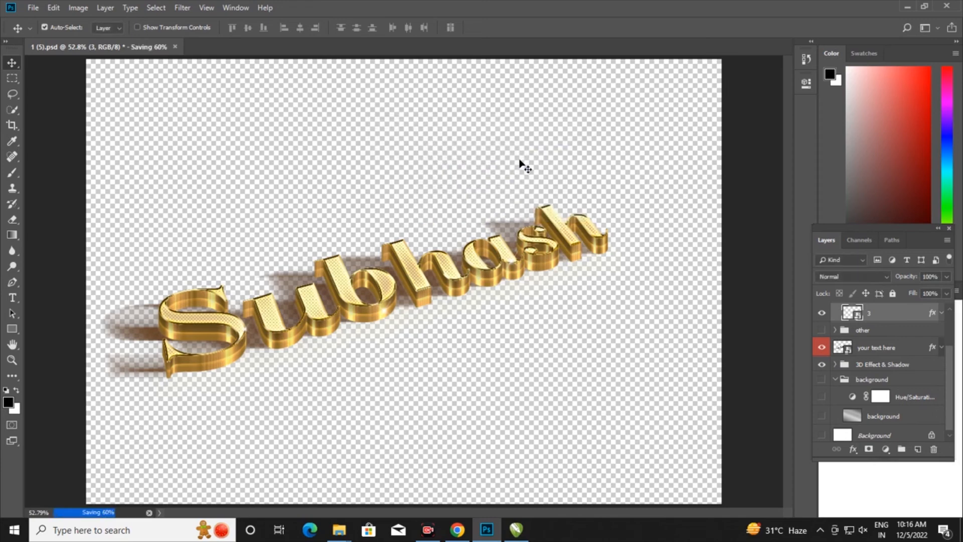
- Bring the exported 1 (5) PNG from Downloads into the open CorelDRAW document and delete the old Free Download PSD File design
left_click(906, 7)
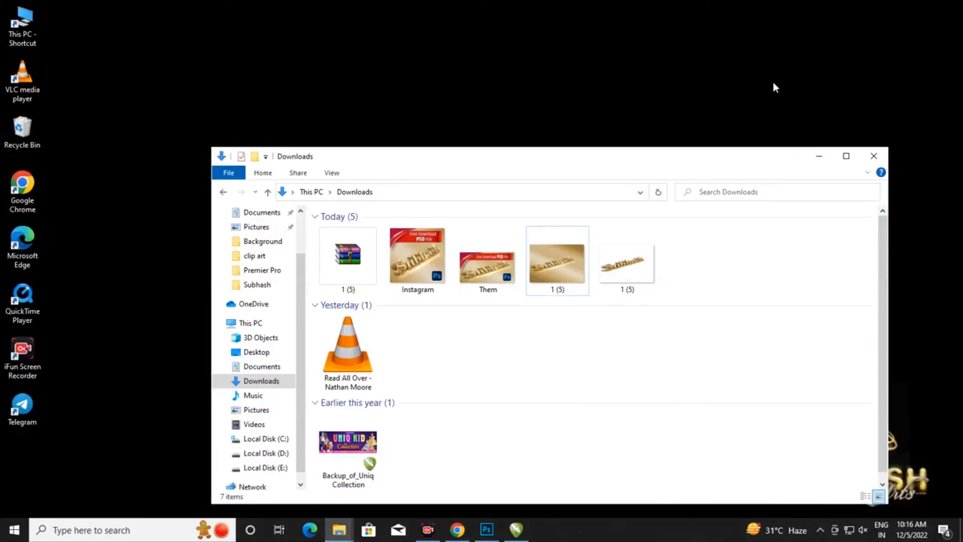
left_click_drag(617, 276, 682, 261)
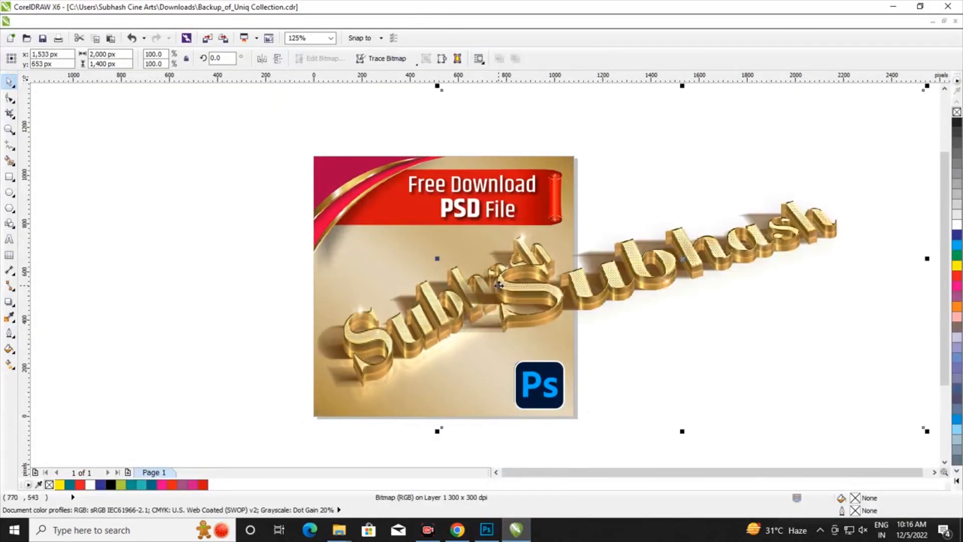
left_click(471, 287)
left_click(415, 283)
key("Delete")
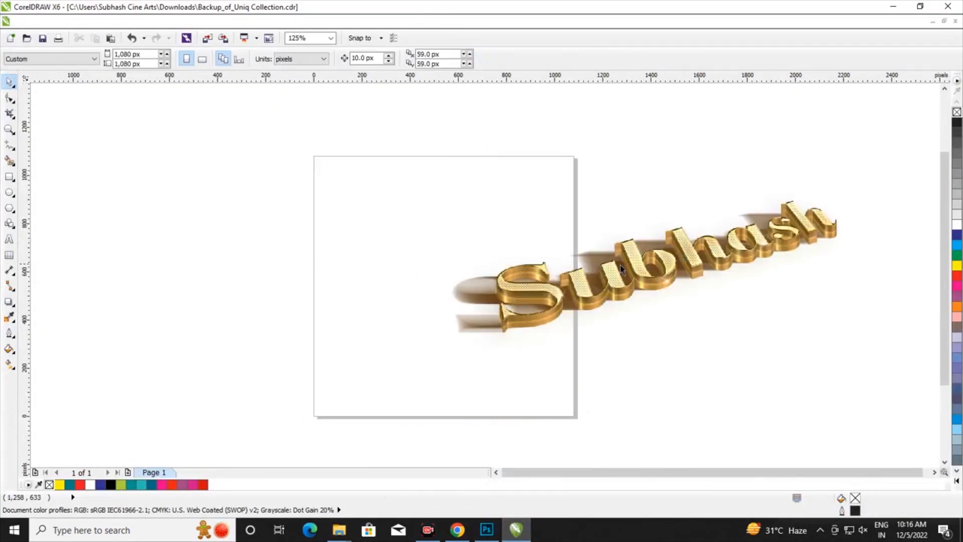
- Move the imported text image onto the page and scale it proportionally to about 65.4% (1,307 × 915 px)
left_click_drag(625, 265, 404, 266)
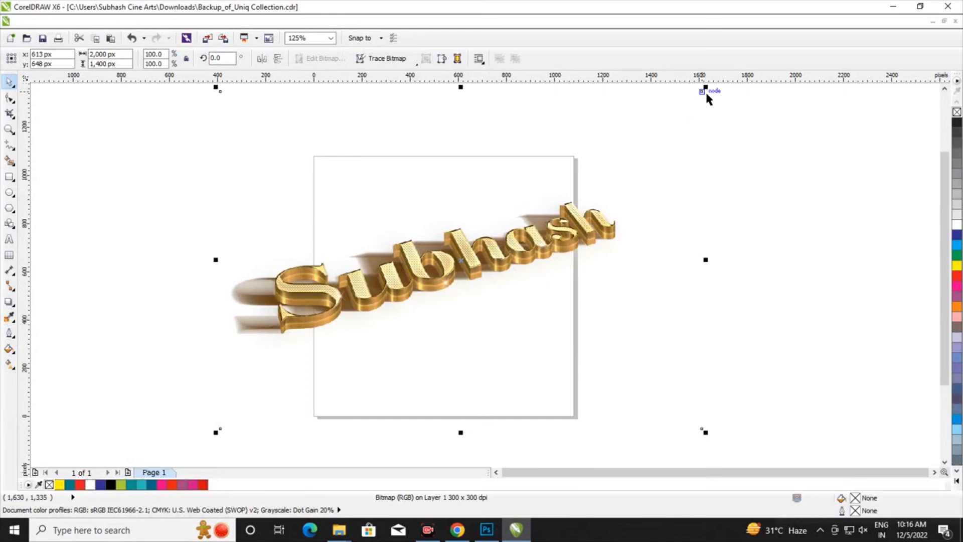
left_click_drag(706, 90, 685, 149)
scroll(476, 248, "up", 2)
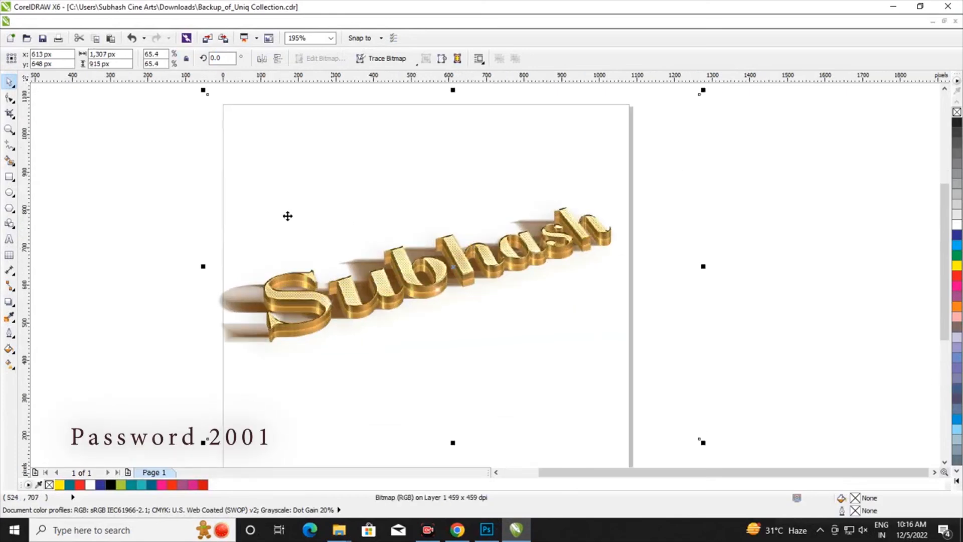
- Draw a rectangle about 1,514 × 514 px that encloses the whole gold text
left_click(191, 186)
left_click(9, 176)
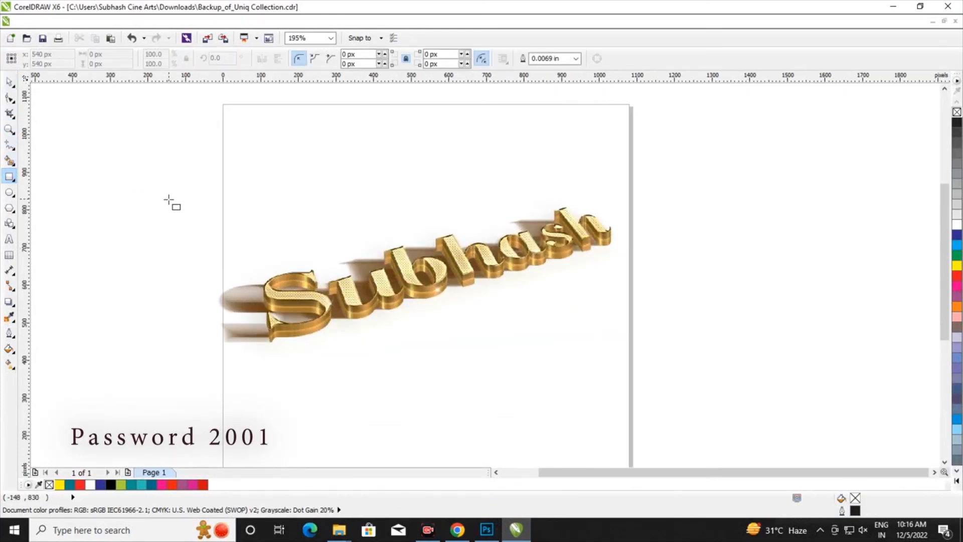
mouse_move(151, 188)
left_mouse_down()
mouse_move(744, 393)
mouse_move(720, 380)
left_mouse_up()
key("space")
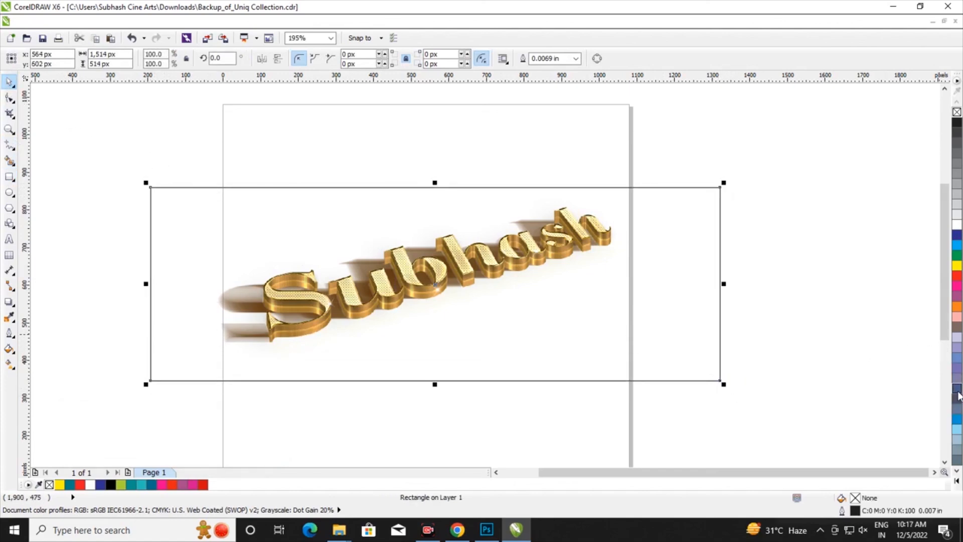
- Fill the rectangle with dark purple (C64 M100 Y36 K30), remove its outline and place it behind the gold text
left_click(958, 298)
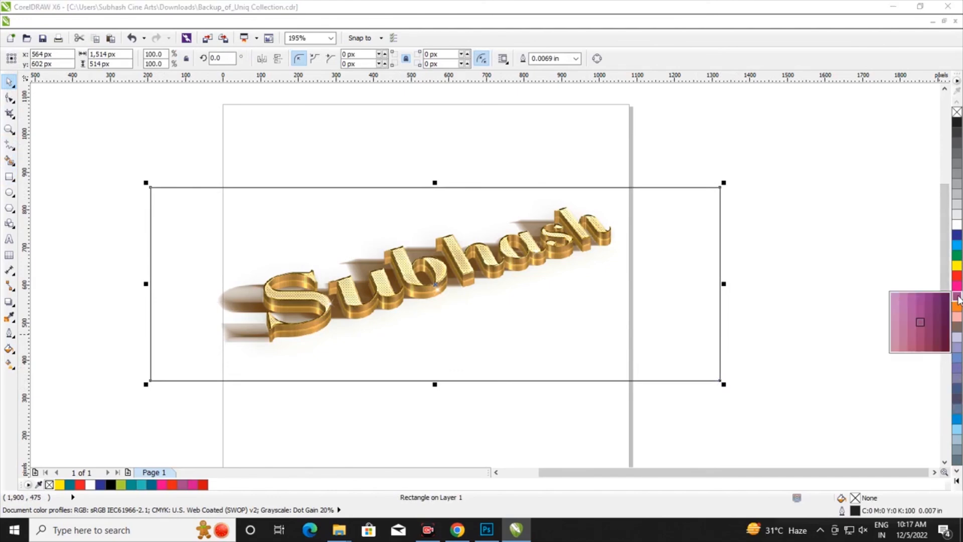
left_click(945, 306)
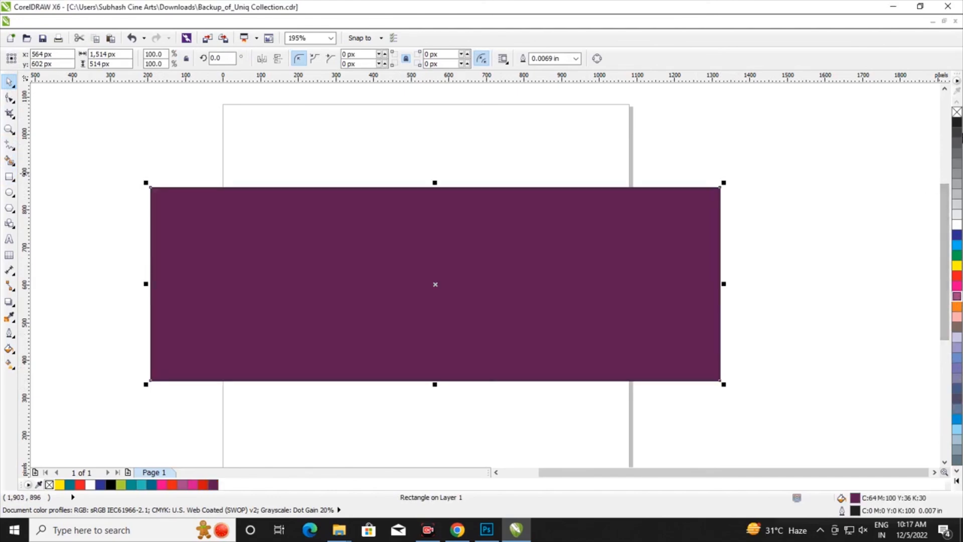
right_click(956, 112)
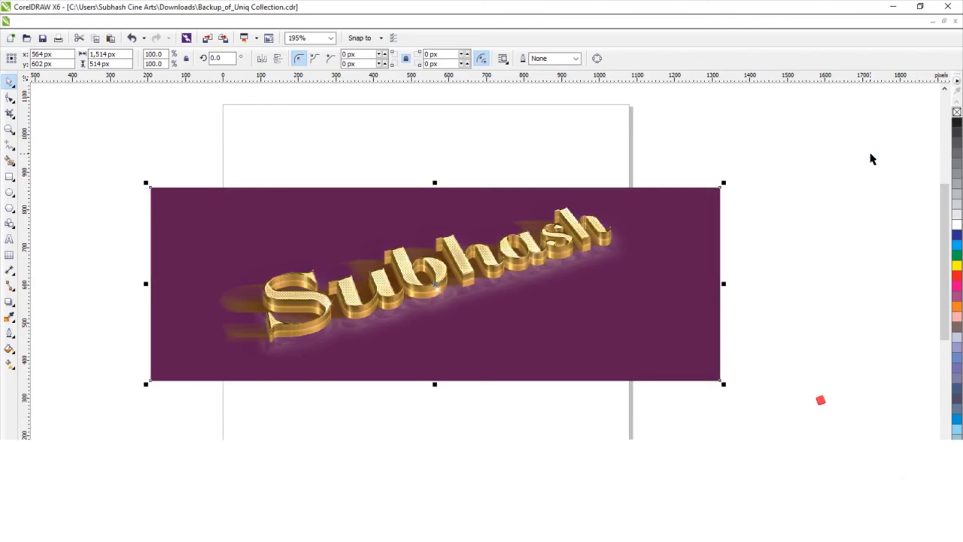
scroll(382, 289, "up", 2)
scroll(382, 290, "down", 2)
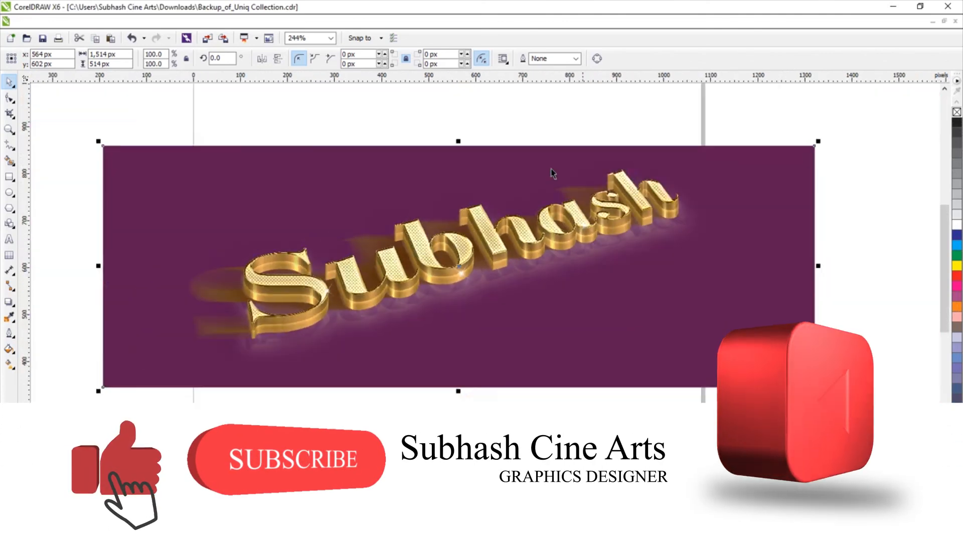